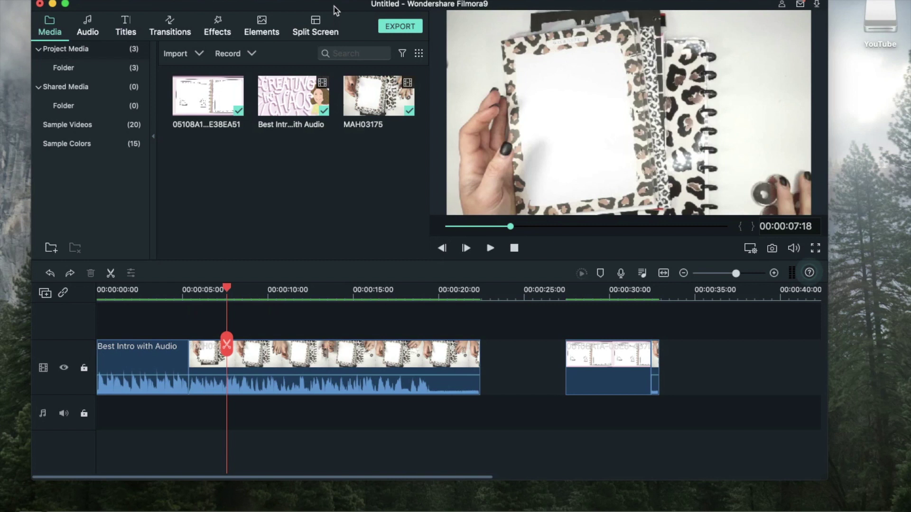
Show the Filmstocks effects in the effects library and switch to the Filmstocks effects page in the browser.
{"action": "left_click_drag", "start_coordinate": [336, 10], "coordinate": [333, 9]}
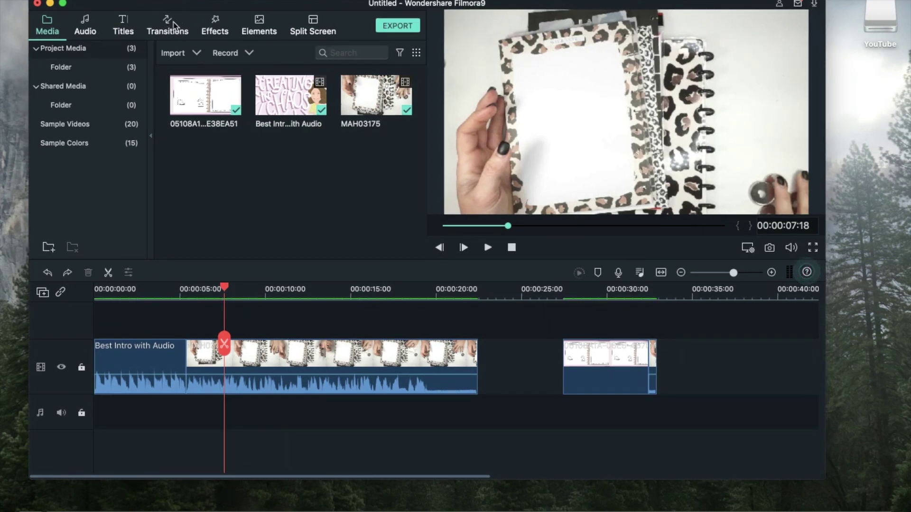
{"action": "left_click", "coordinate": [216, 22]}
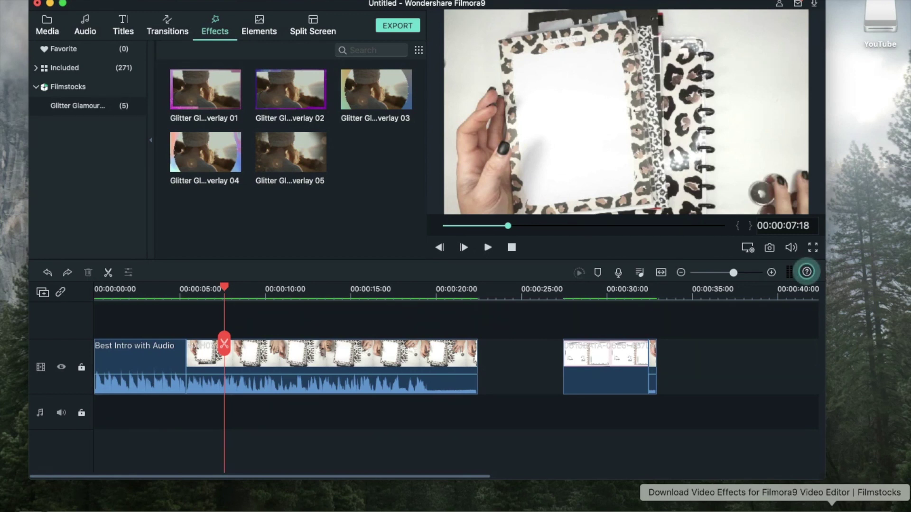
{"action": "left_click", "coordinate": [831, 509]}
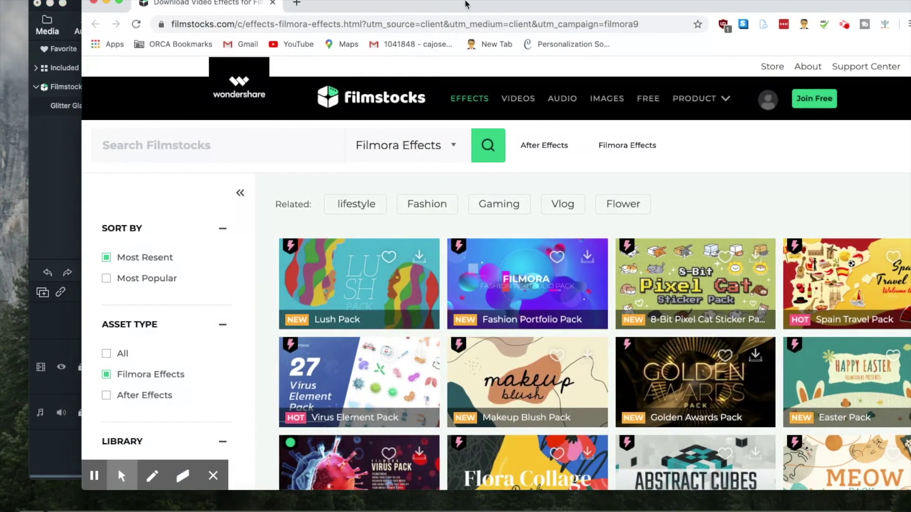
{"action": "left_click_drag", "start_coordinate": [467, 5], "coordinate": [457, 4]}
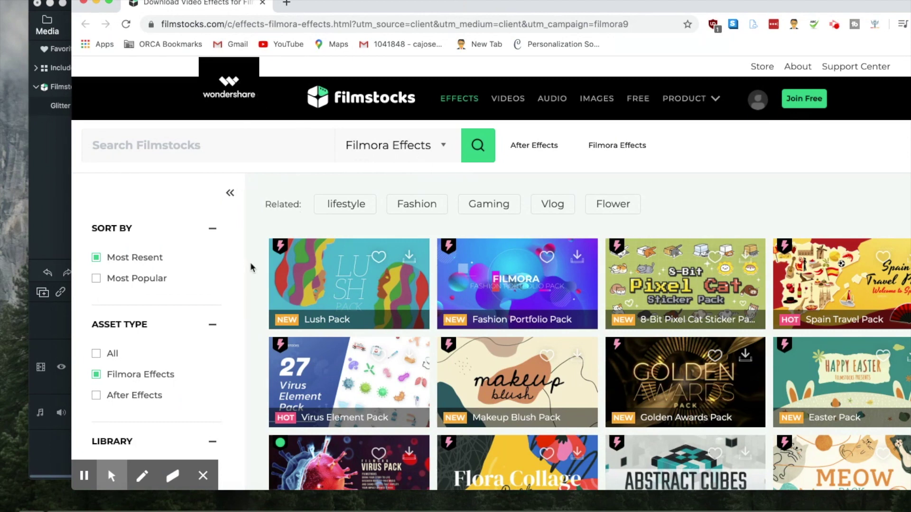
{"action": "left_click_drag", "start_coordinate": [334, 10], "coordinate": [300, 14]}
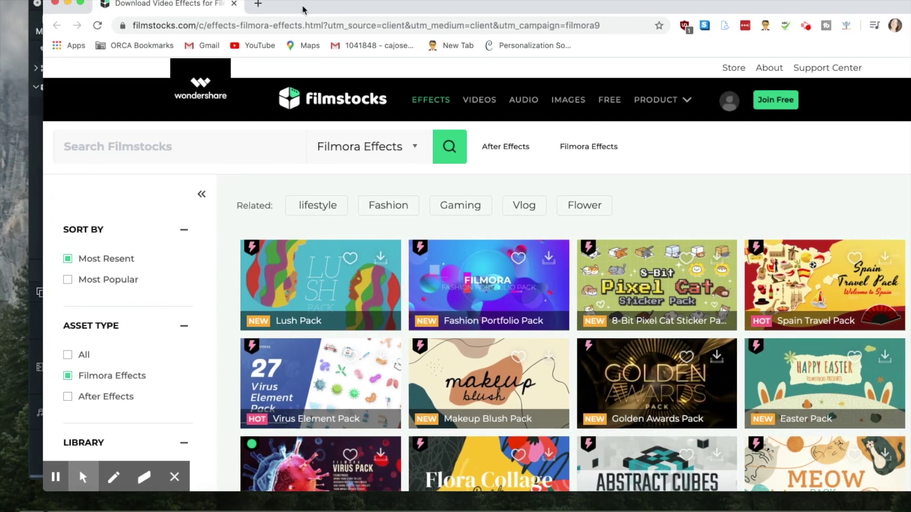
Browse the Filmora effect packs on the Filmstocks page to see which downloadable themes are offered.
{"action": "scroll", "coordinate": [236, 206], "scroll_direction": "down", "scroll_amount": 2}
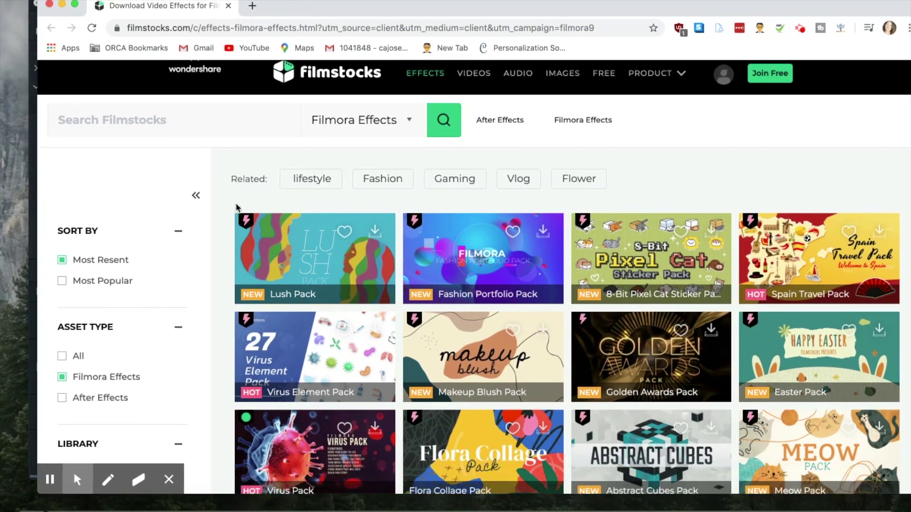
{"action": "scroll", "coordinate": [236, 206], "scroll_direction": "down", "scroll_amount": 3}
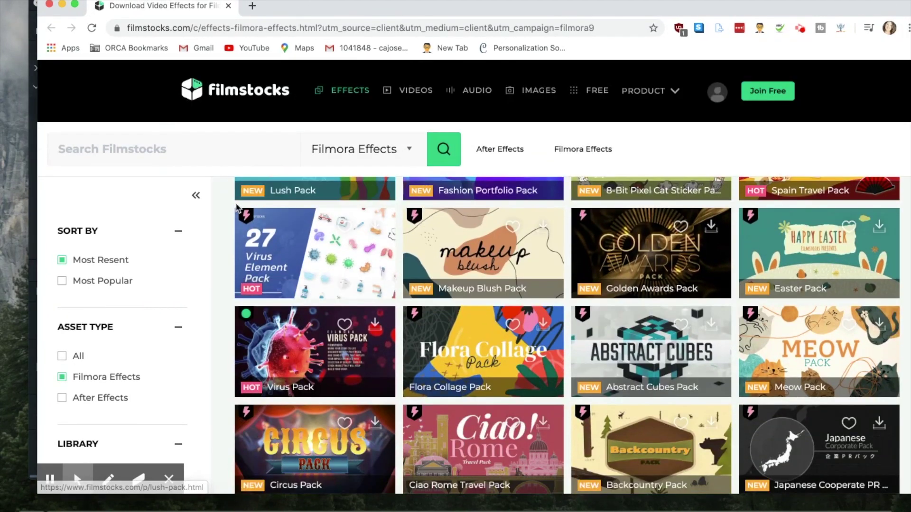
{"action": "scroll", "coordinate": [237, 276], "scroll_direction": "down", "scroll_amount": 3}
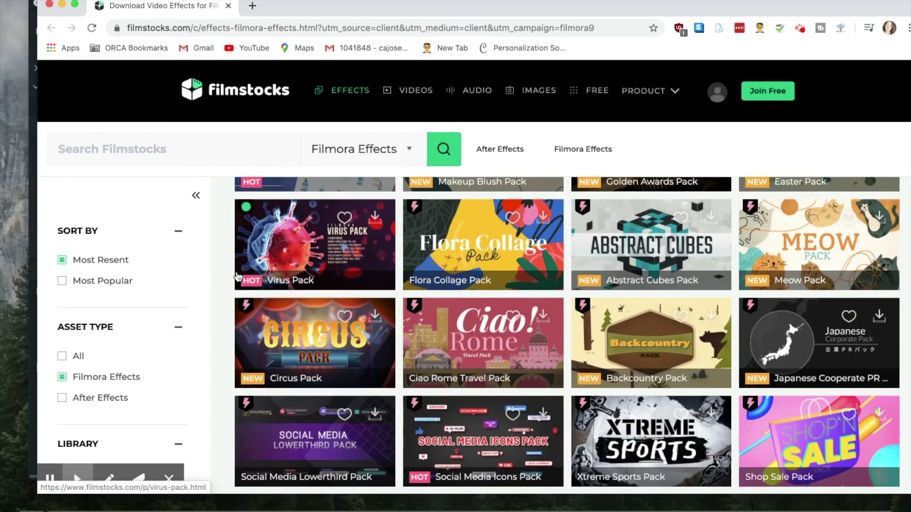
{"action": "scroll", "coordinate": [286, 311], "scroll_direction": "down", "scroll_amount": 5}
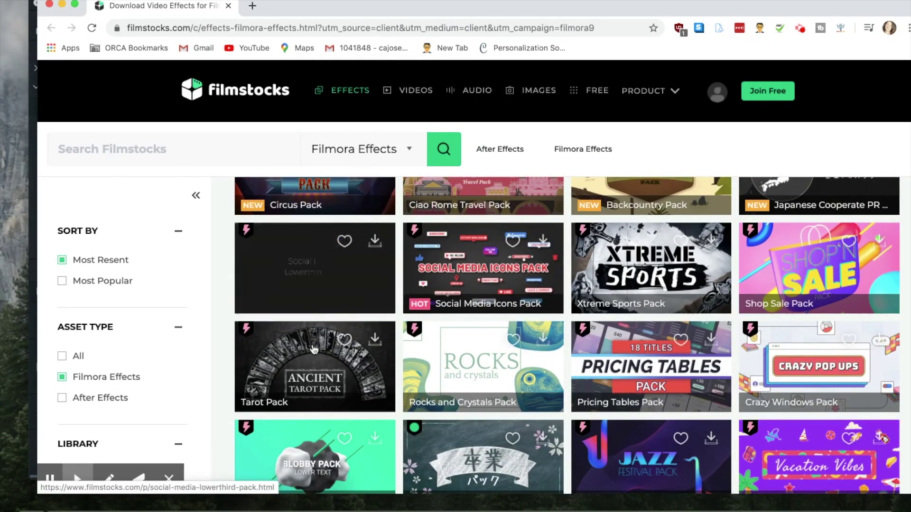
{"action": "scroll", "coordinate": [326, 376], "scroll_direction": "down", "scroll_amount": 2}
{"action": "scroll", "coordinate": [327, 375], "scroll_direction": "down", "scroll_amount": 3}
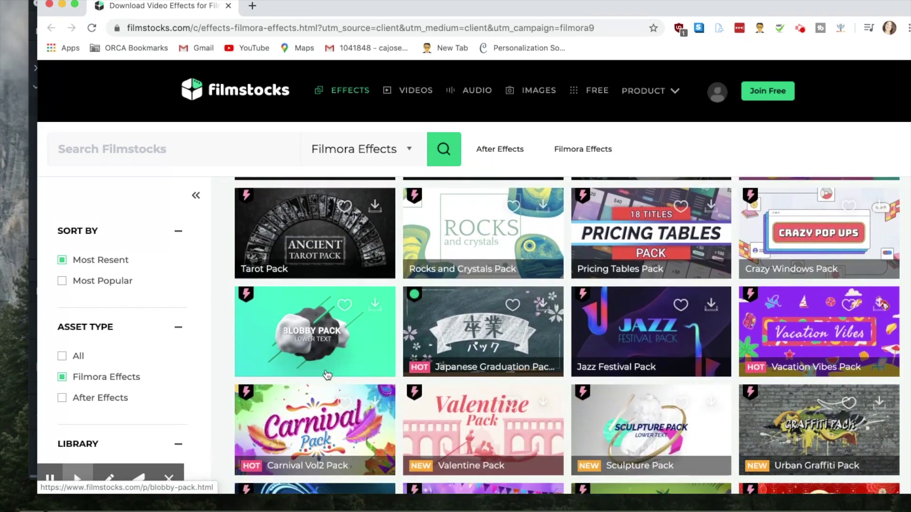
{"action": "scroll", "coordinate": [326, 375], "scroll_direction": "down", "scroll_amount": 1}
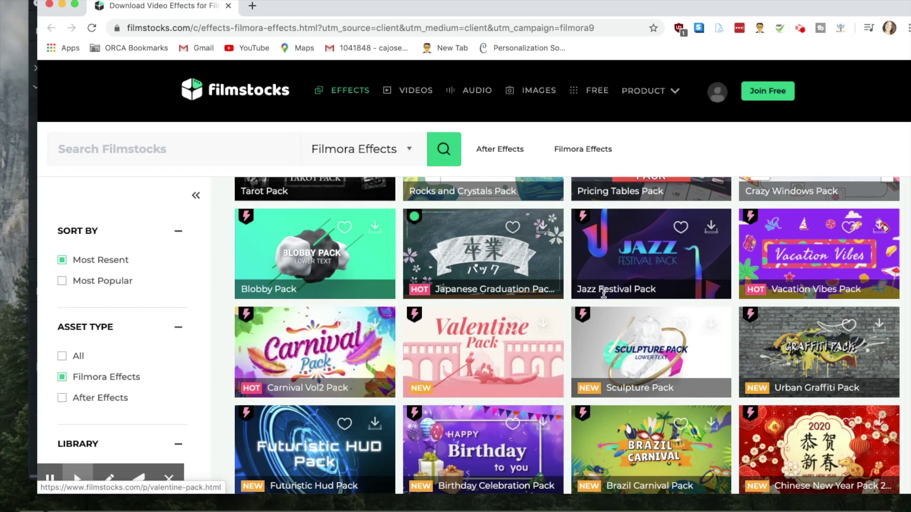
{"action": "scroll", "coordinate": [552, 389], "scroll_direction": "down", "scroll_amount": 1}
{"action": "scroll", "coordinate": [552, 389], "scroll_direction": "down", "scroll_amount": 3}
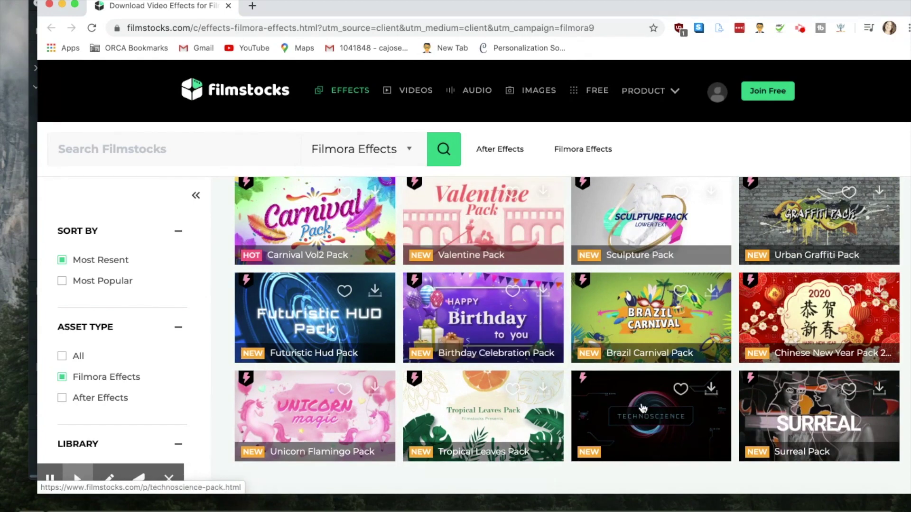
{"action": "scroll", "coordinate": [643, 409], "scroll_direction": "up", "scroll_amount": 3}
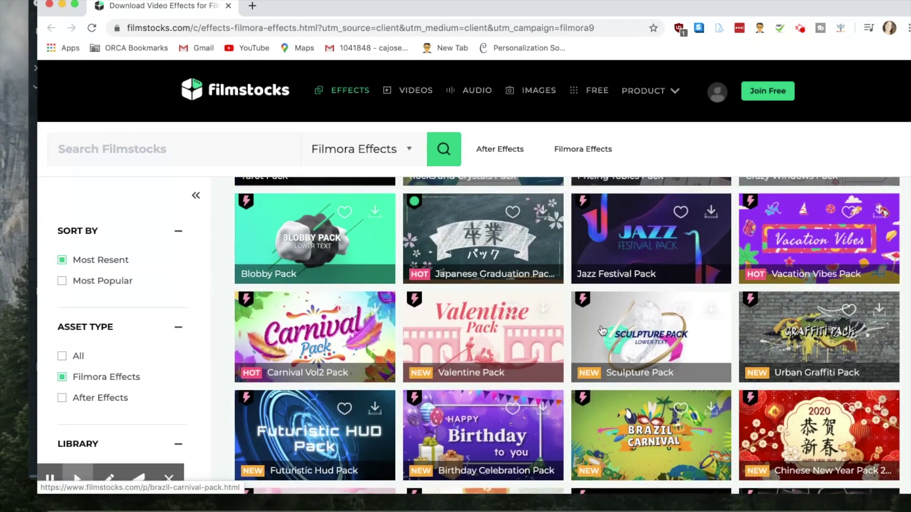
{"action": "scroll", "coordinate": [617, 327], "scroll_direction": "up", "scroll_amount": 3}
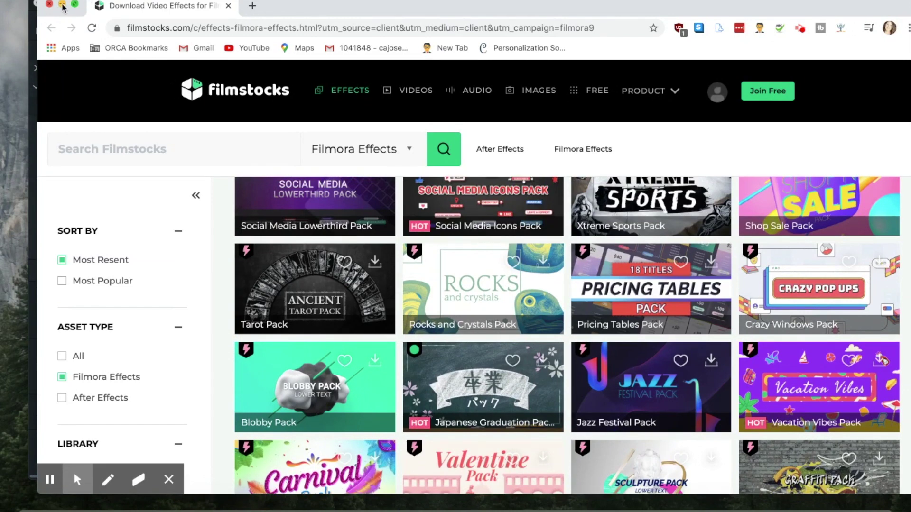
{"action": "scroll", "coordinate": [467, 265], "scroll_direction": "up", "scroll_amount": 3}
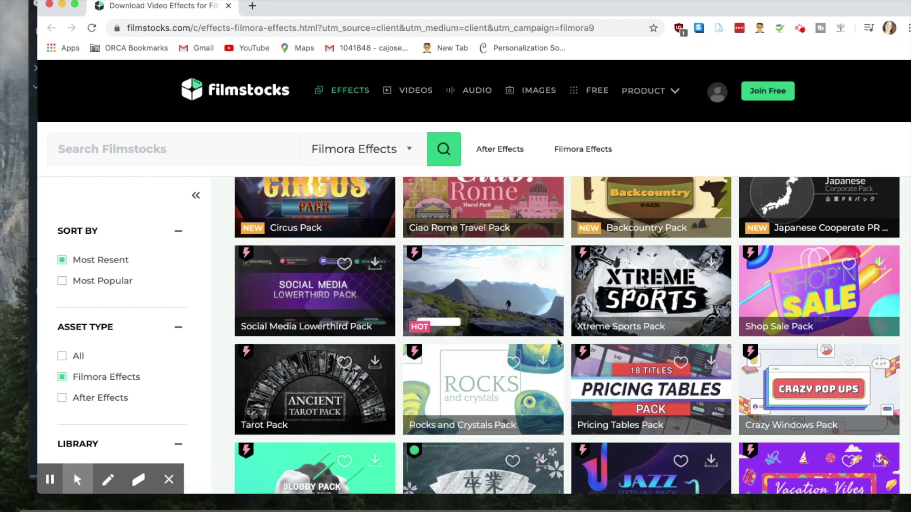
Minimize the browser, return to Filmora and show the project media followed by the Filmstocks effects.
{"action": "left_click", "coordinate": [61, 6]}
{"action": "left_click_drag", "start_coordinate": [114, 4], "coordinate": [108, 1]}
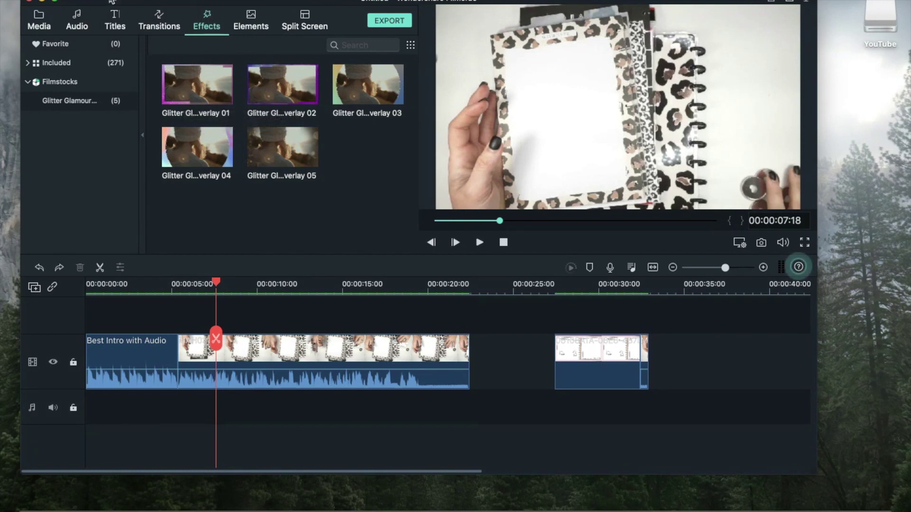
{"action": "left_click", "coordinate": [42, 21]}
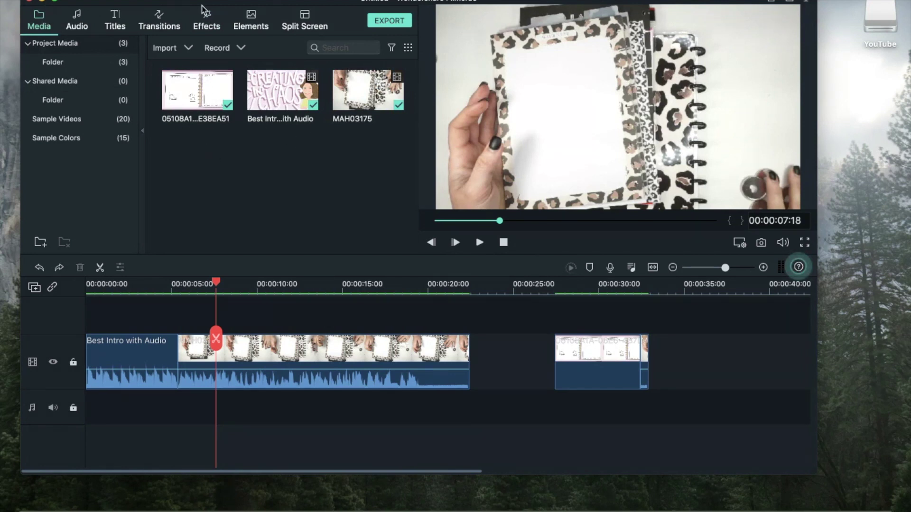
{"action": "left_click", "coordinate": [209, 17]}
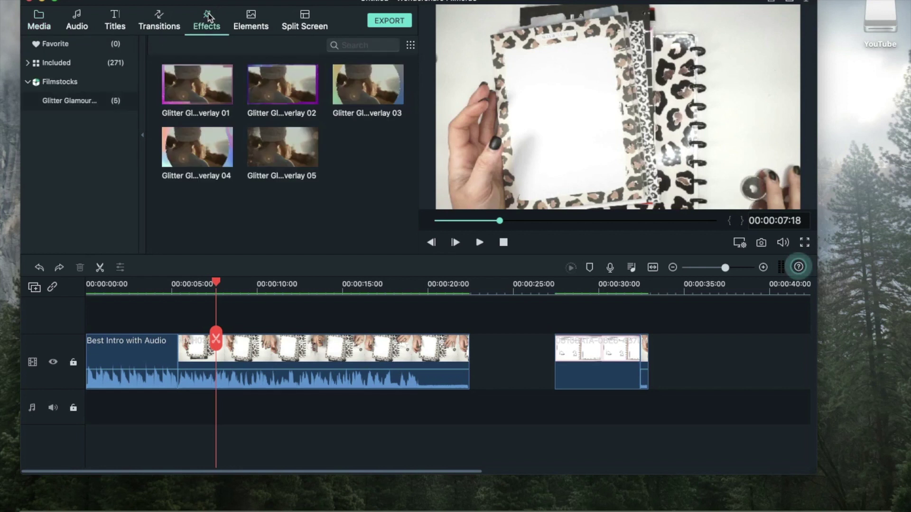
Move the playhead to 00:00:07:05 and preview the five Glitter Glamour overlays, 01 to 05, on the footage.
{"action": "left_click", "coordinate": [198, 91]}
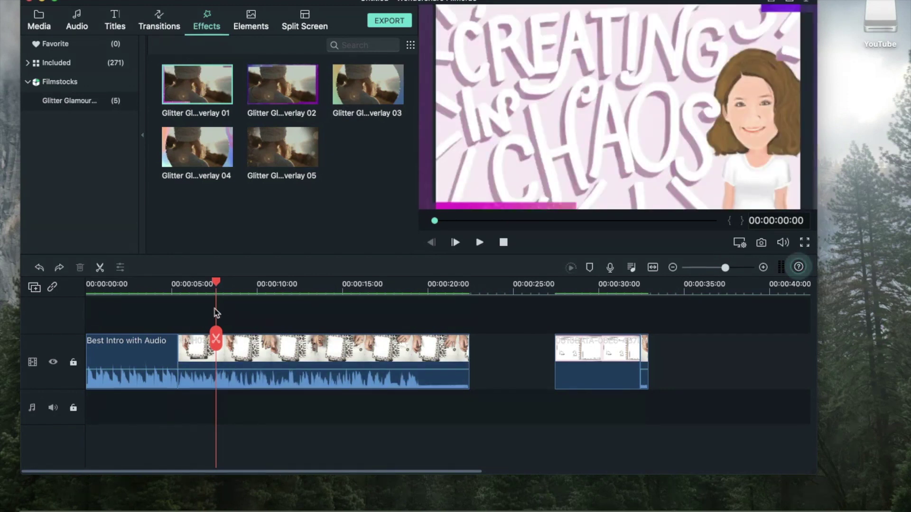
{"action": "left_click_drag", "start_coordinate": [215, 308], "coordinate": [208, 307]}
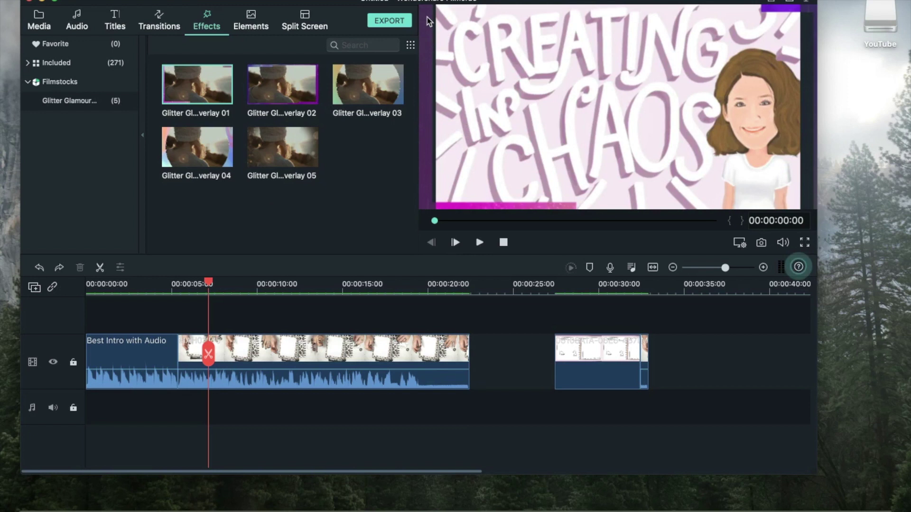
{"action": "left_click", "coordinate": [97, 315]}
{"action": "left_click", "coordinate": [287, 85]}
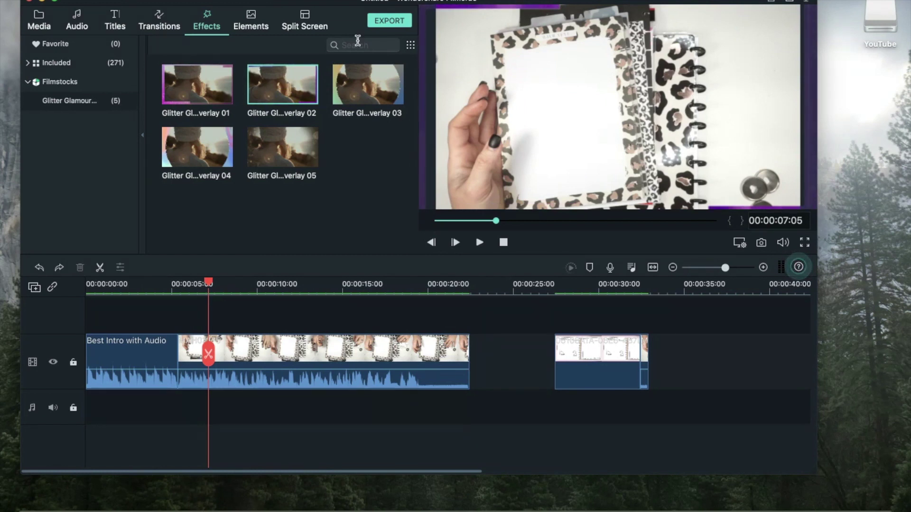
{"action": "left_click", "coordinate": [393, 81]}
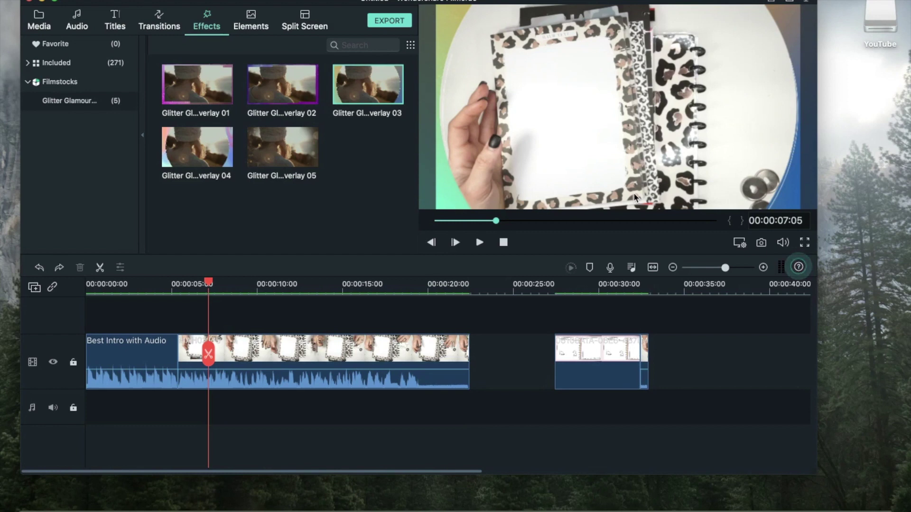
{"action": "left_click", "coordinate": [190, 157]}
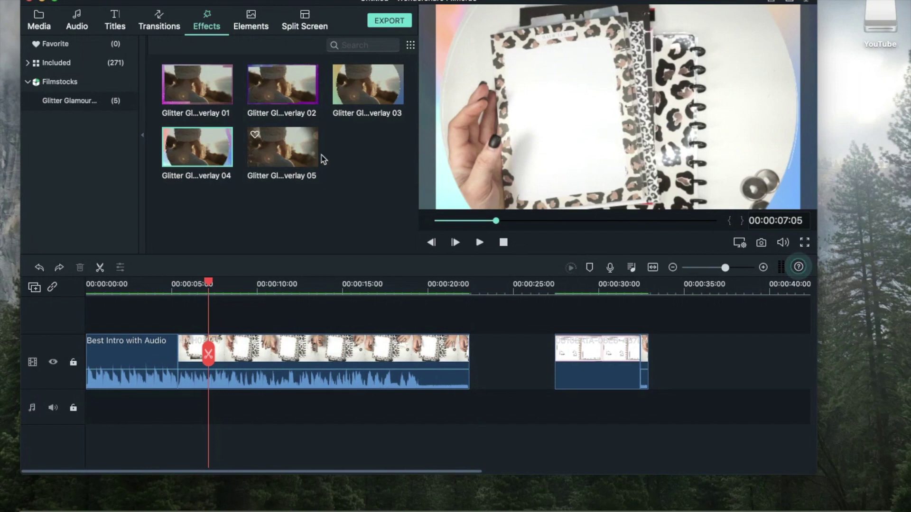
{"action": "left_click", "coordinate": [302, 148]}
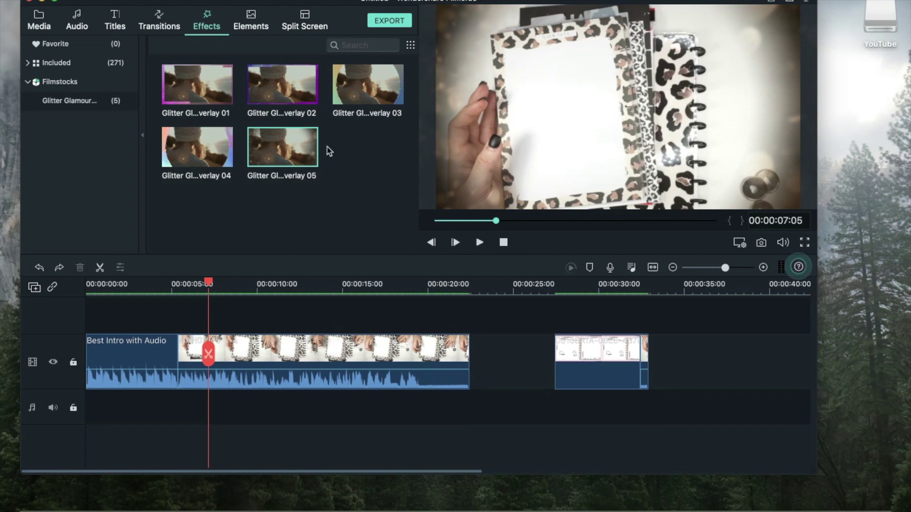
{"action": "left_click", "coordinate": [207, 143]}
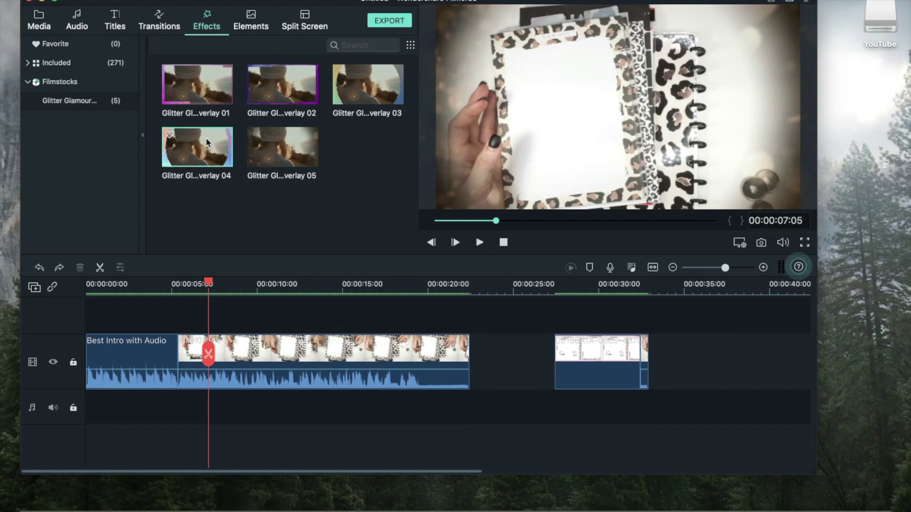
{"action": "left_click", "coordinate": [206, 107]}
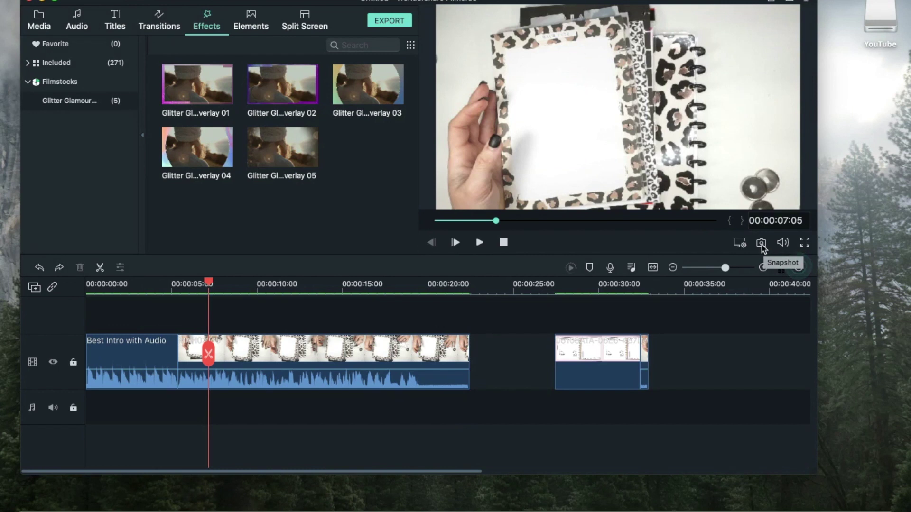
Move the still image clip earlier on the video track to start at about 23 seconds, just after the main footage.
{"action": "left_click_drag", "start_coordinate": [603, 347], "coordinate": [526, 341]}
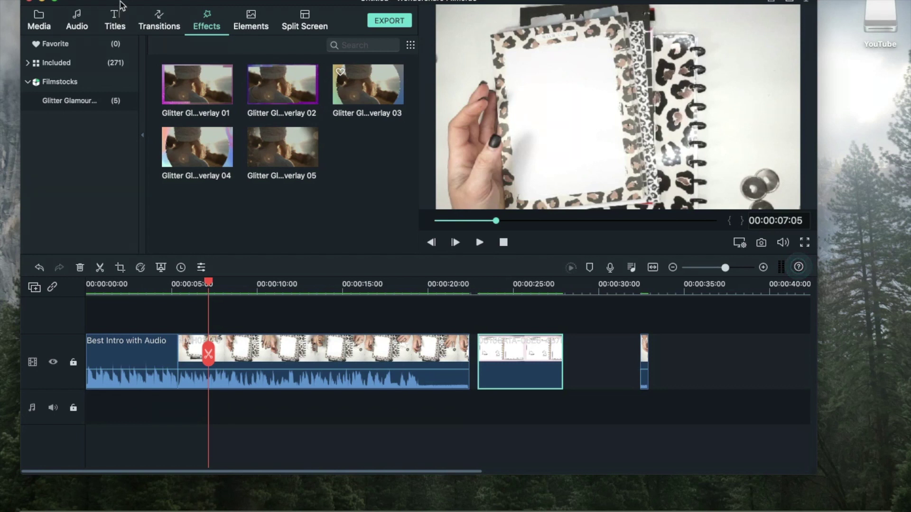
{"action": "left_click_drag", "start_coordinate": [121, 5], "coordinate": [124, 5]}
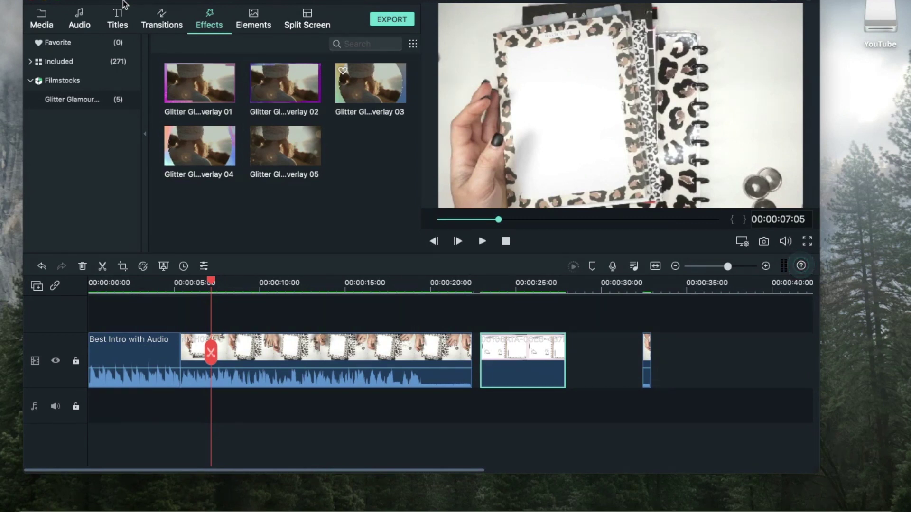
{"action": "left_click_drag", "start_coordinate": [123, 4], "coordinate": [211, 6]}
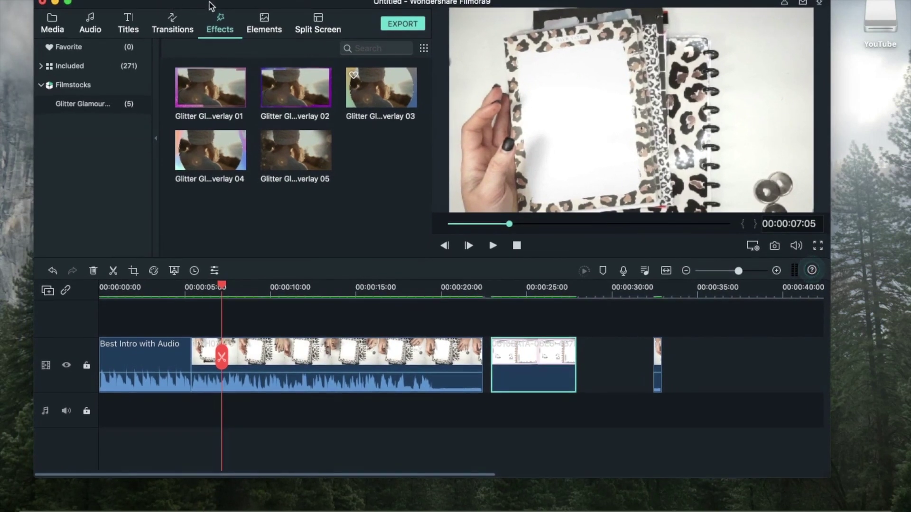